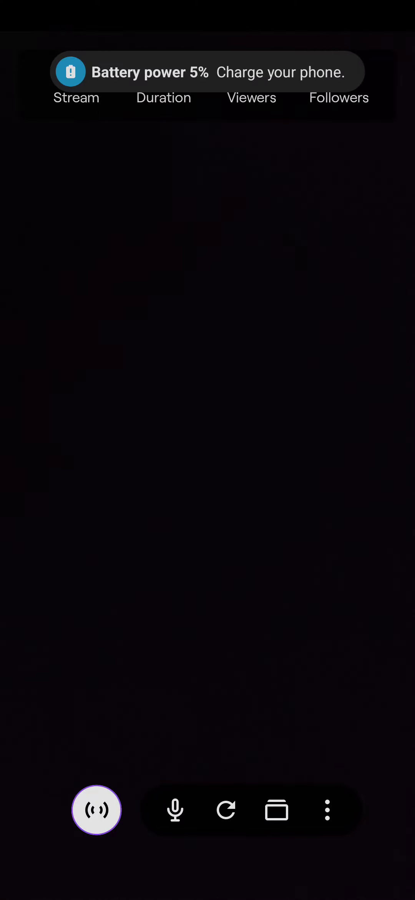
Dismiss the low-battery warning and check notifications, returning to the LIVE stream at 440 followers.
{"action": "left_click", "coordinate": [208, 73]}
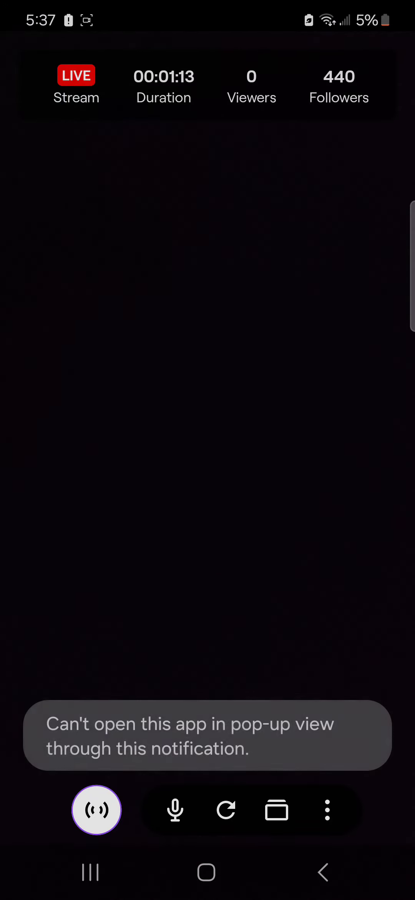
{"action": "left_click_drag", "start_coordinate": [207, 6], "coordinate": [207, 422]}
{"action": "left_click", "coordinate": [183, 415]}
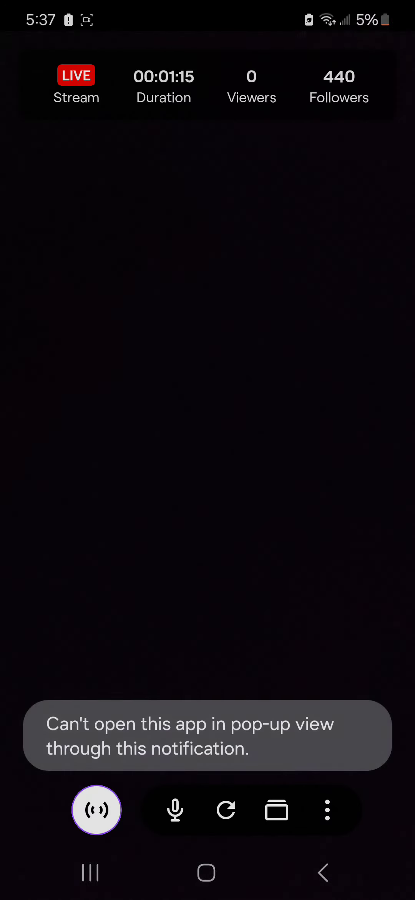